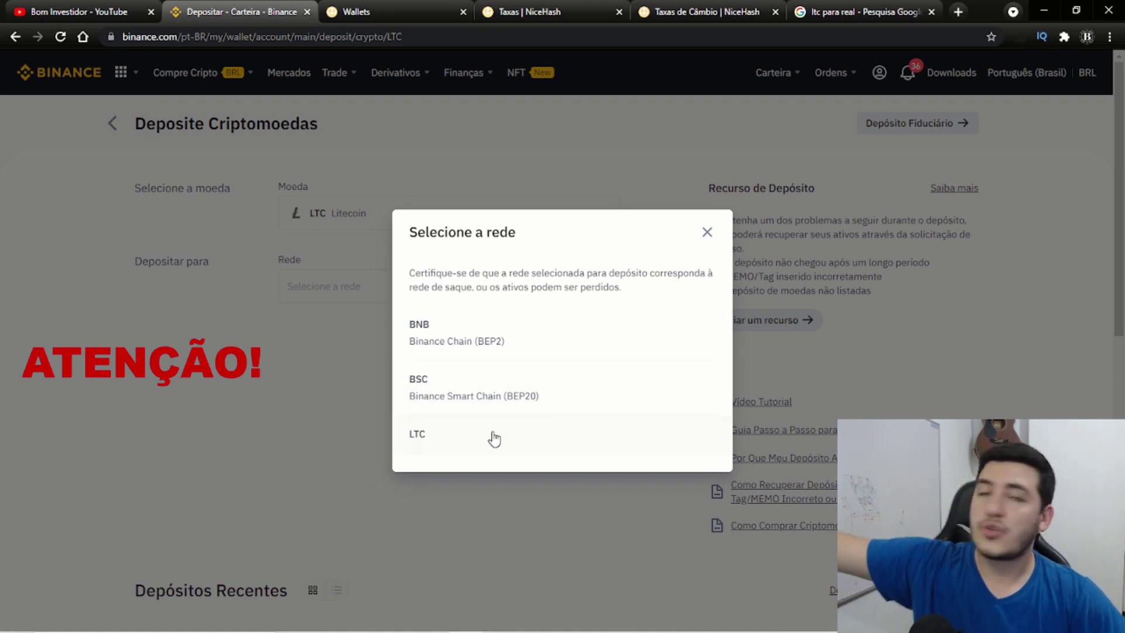
Step: Choose the LTC network, generate a Litecoin deposit address and select the 0.001 LTC minimum
left_click(424, 445)
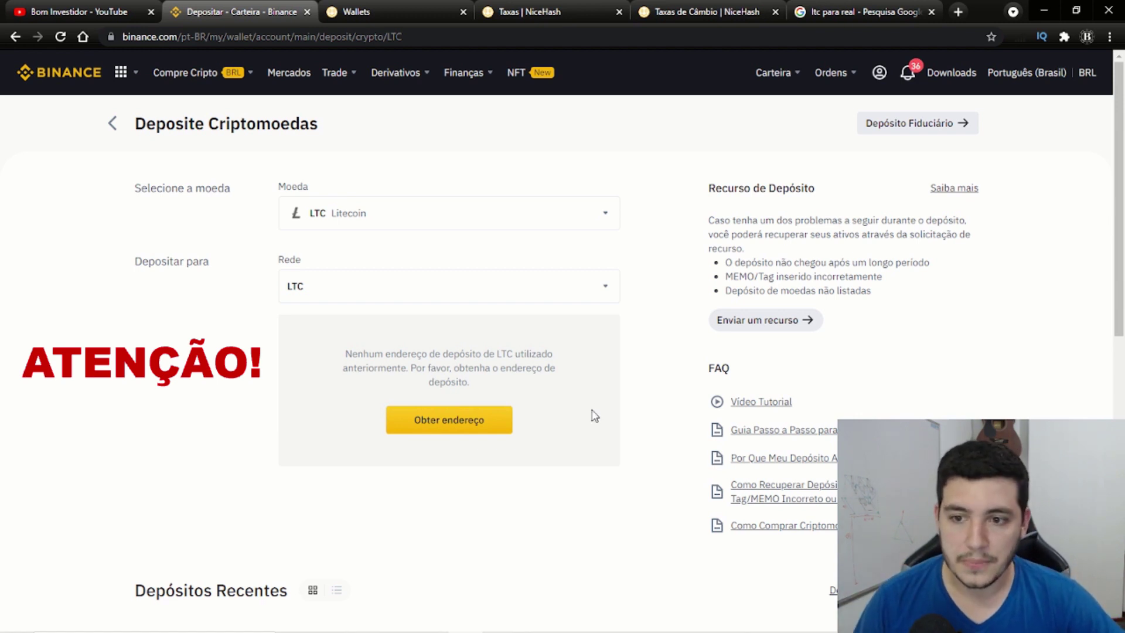
left_click(449, 421)
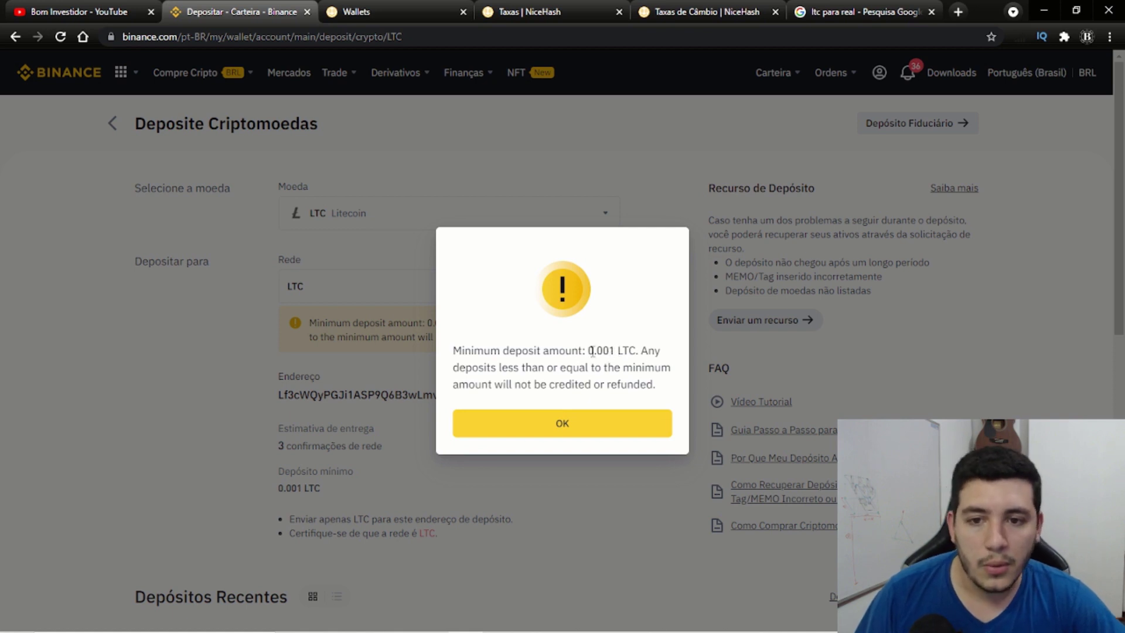
left_click_drag(588, 350, 616, 350)
key("ctrl+c")
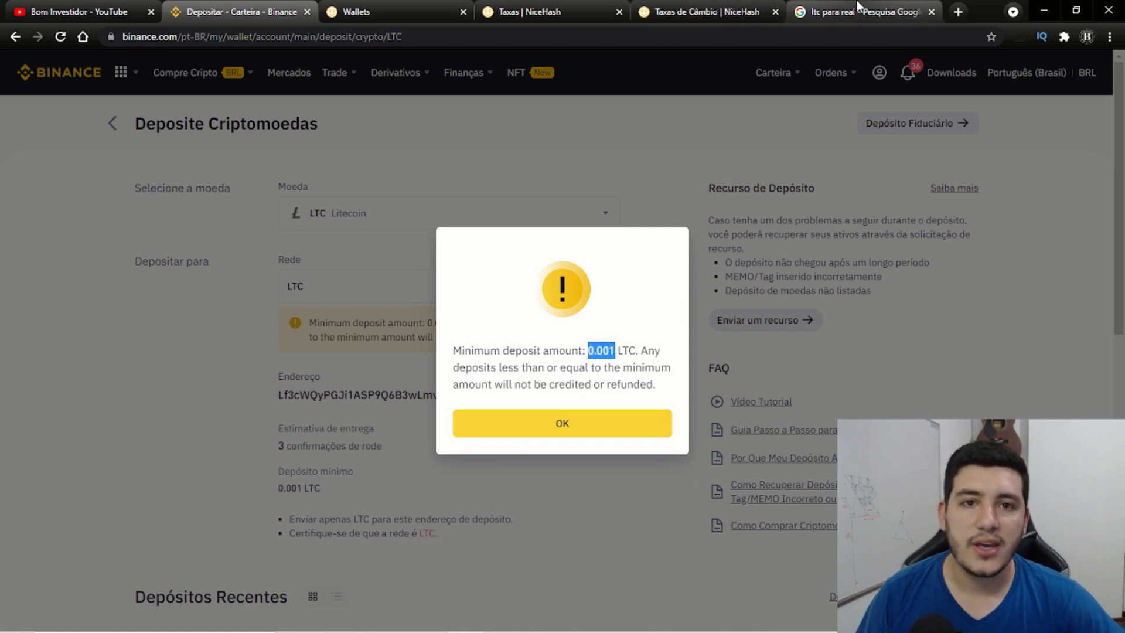
Step: Convert the 0.001 LTC minimum into reais, check NiceHash rates and fees, then dismiss the warning
left_click(861, 12)
left_click_drag(205, 322, 97, 326)
key("ctrl+v")
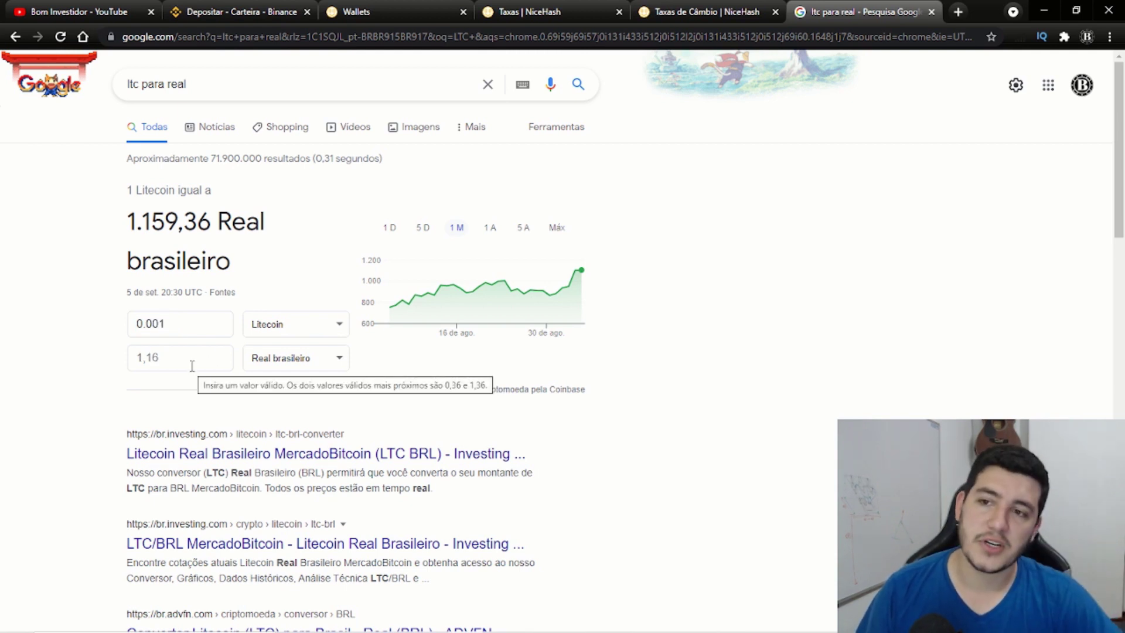
left_click(668, 13)
left_click(503, 7)
left_click(381, 6)
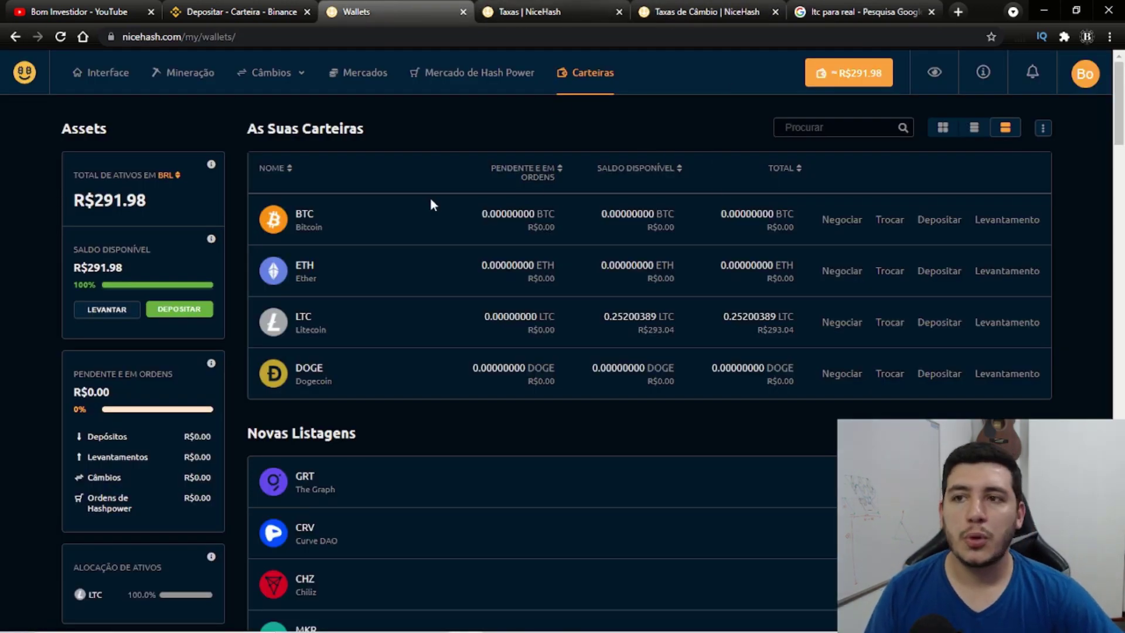
left_click(268, 8)
left_click(570, 435)
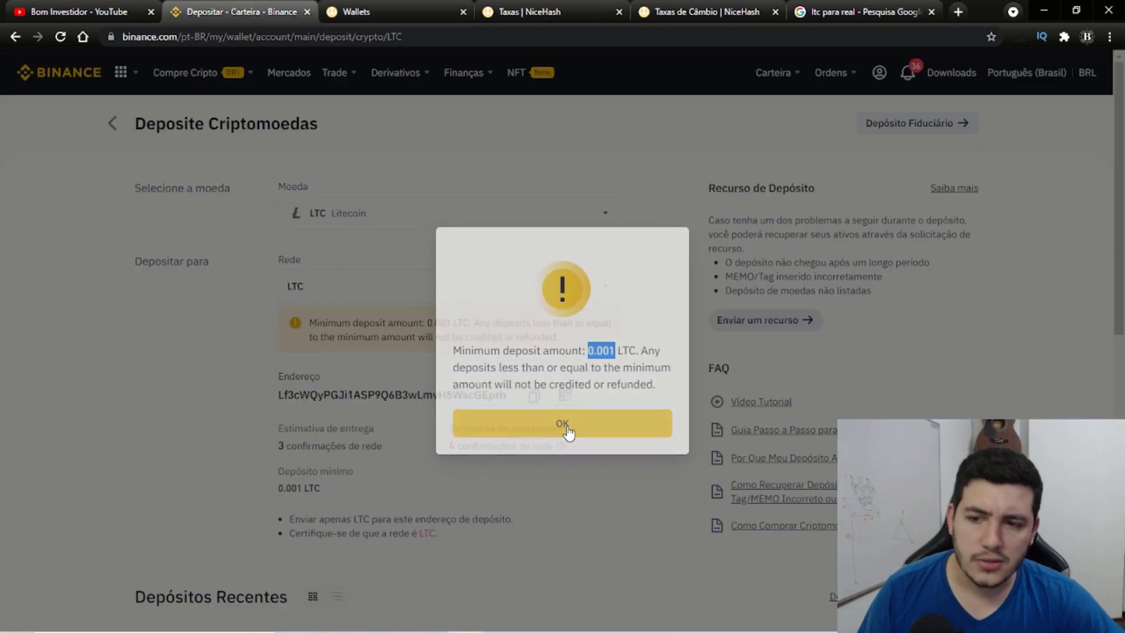
Step: Copy Binance's Litecoin deposit address and go back to the NiceHash wallets page
scroll(557, 317, "down", 1)
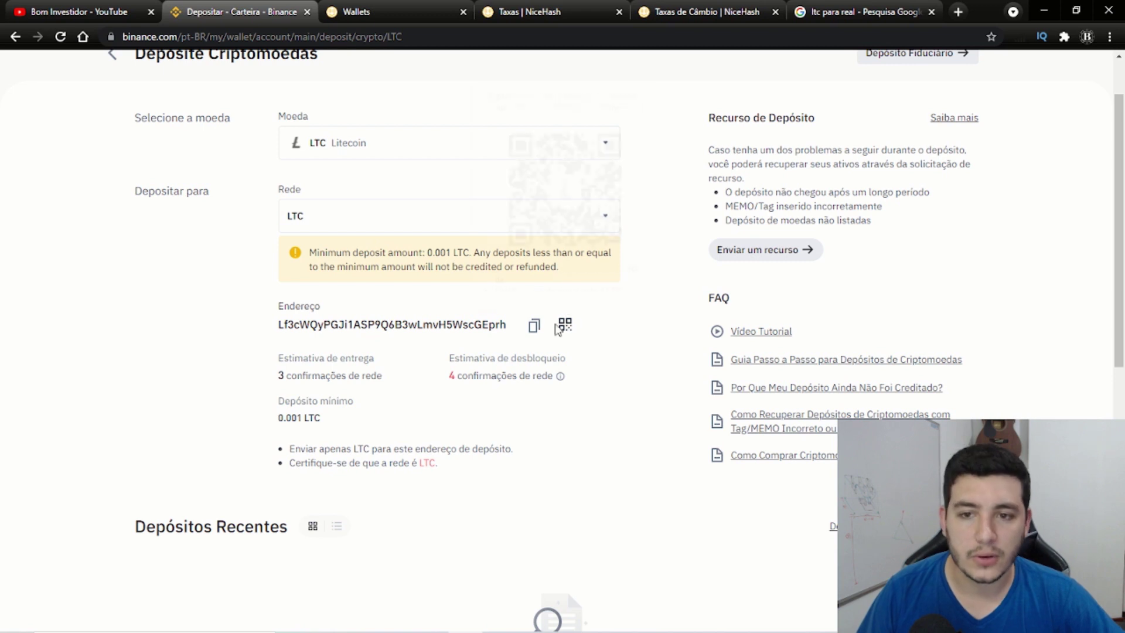
left_click(533, 327)
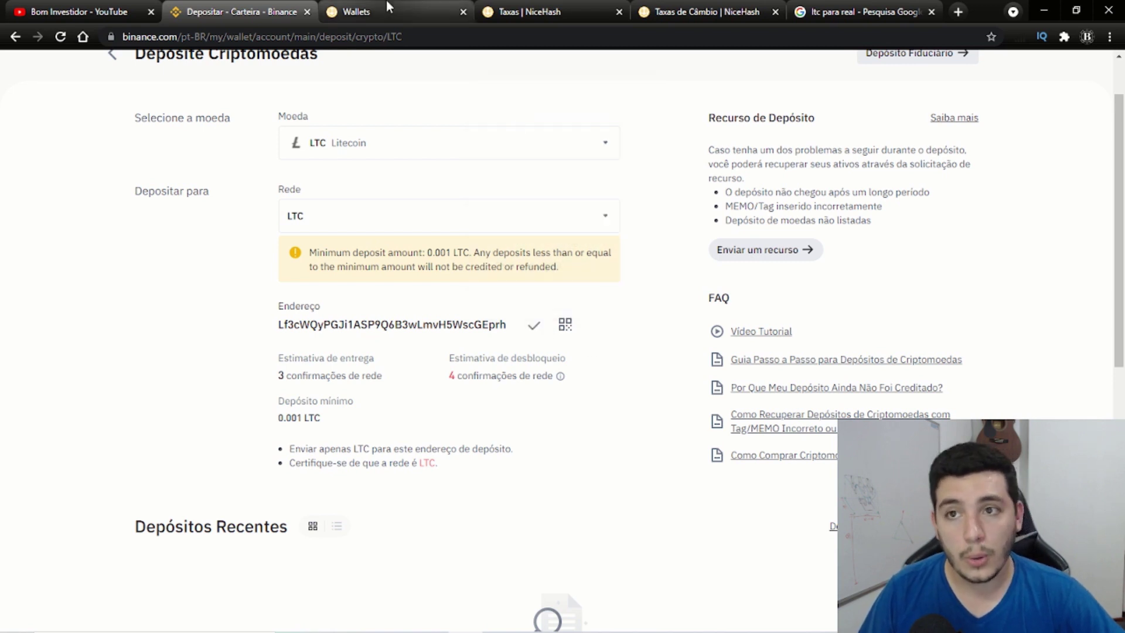
left_click(386, 5)
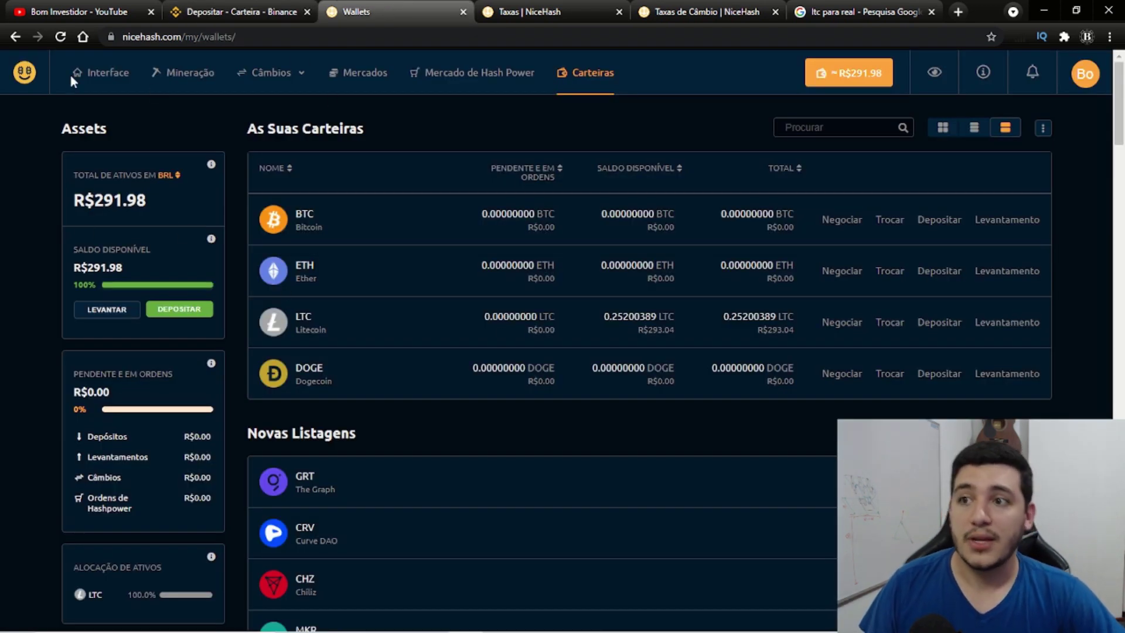
Step: Start a withdrawal from the Litecoin wallet and choose to add a new withdrawal address
left_click(107, 310)
left_click(562, 203)
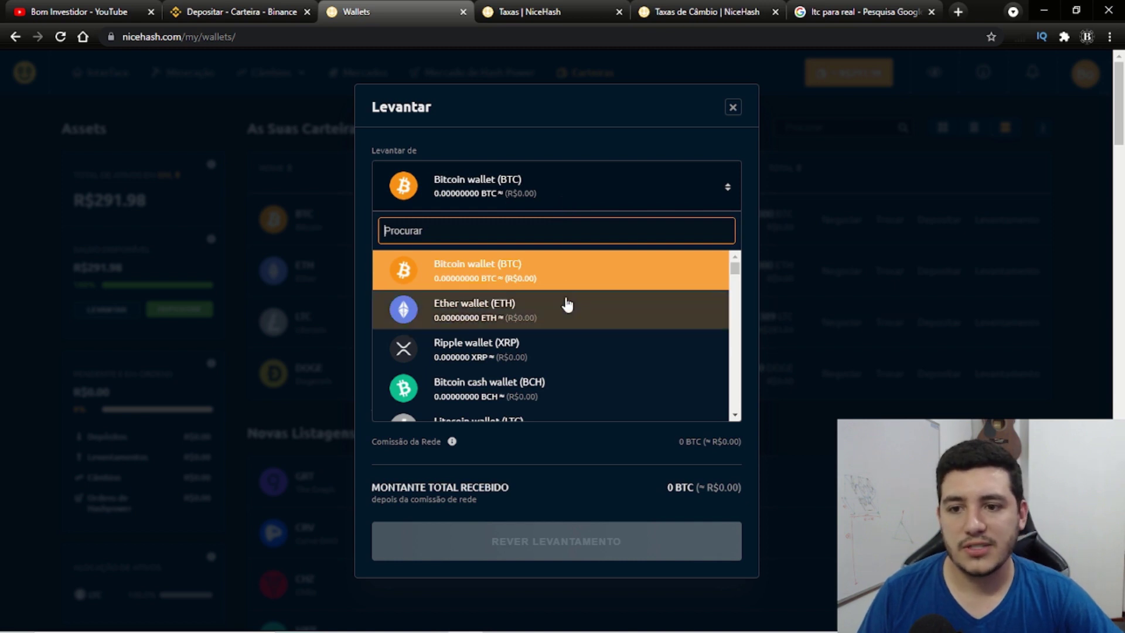
scroll(565, 303, "down", 2)
scroll(553, 287, "down", 3)
scroll(539, 287, "up", 3)
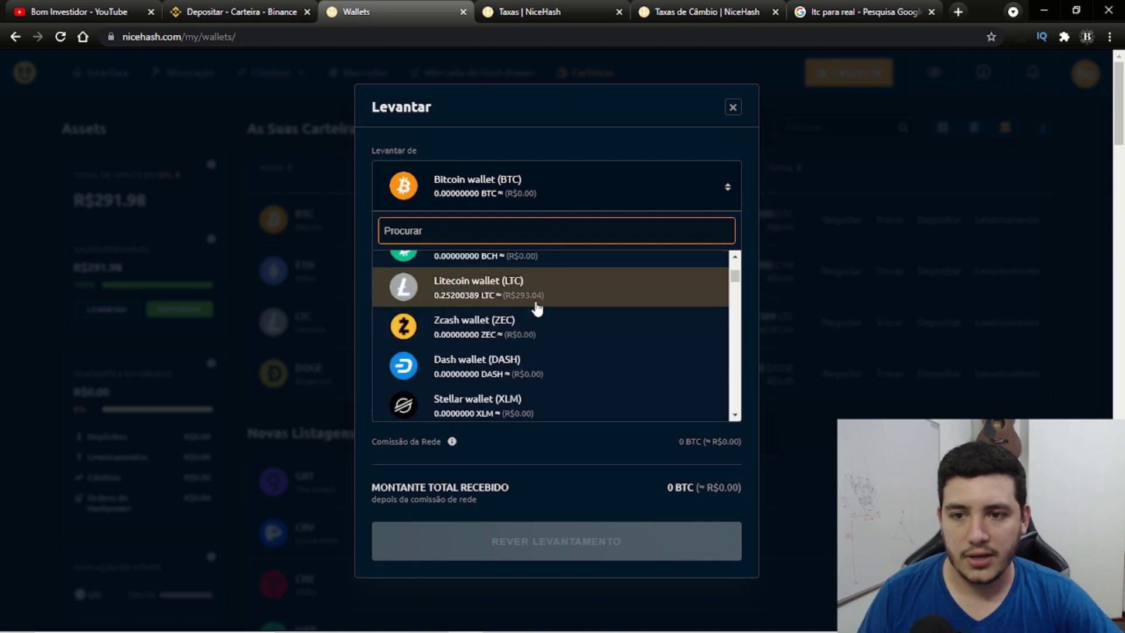
left_click(534, 300)
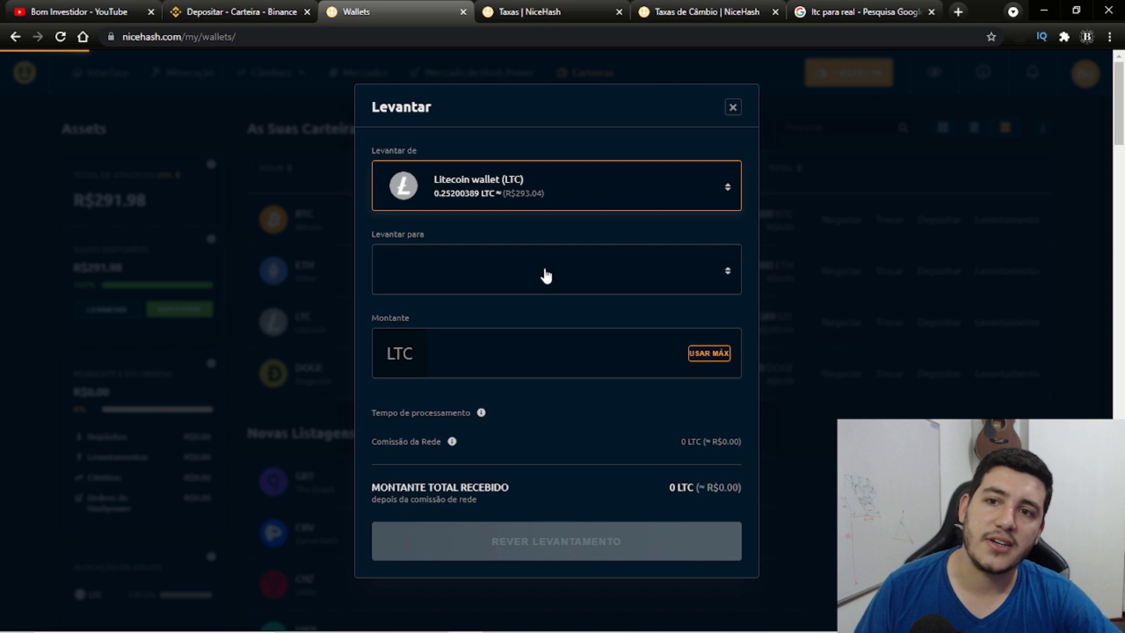
left_click(452, 291)
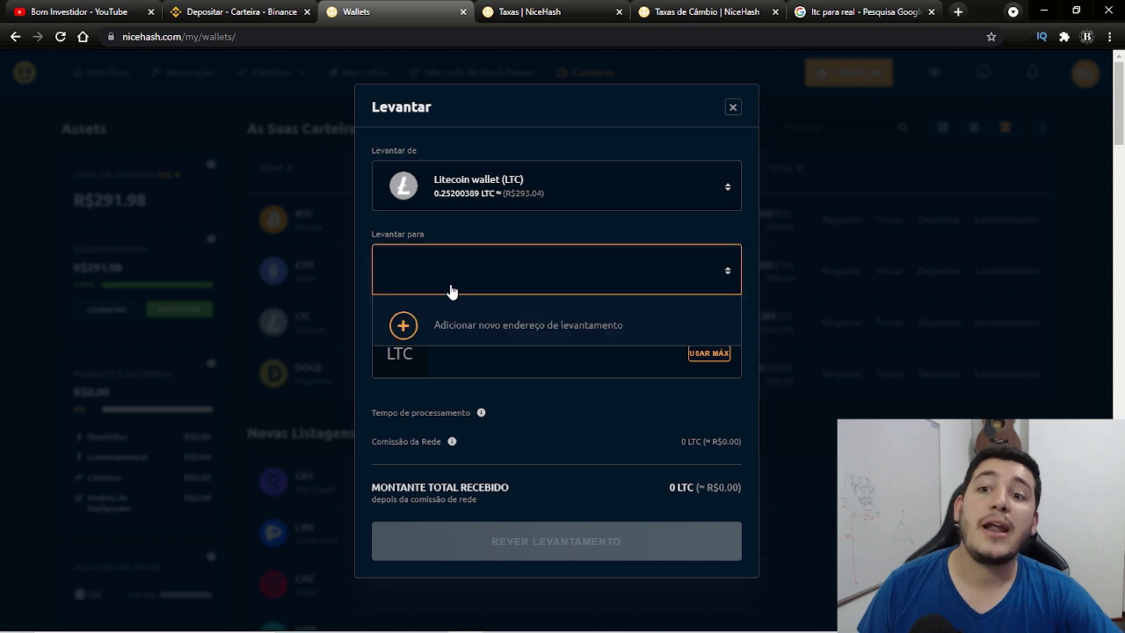
left_click(574, 335)
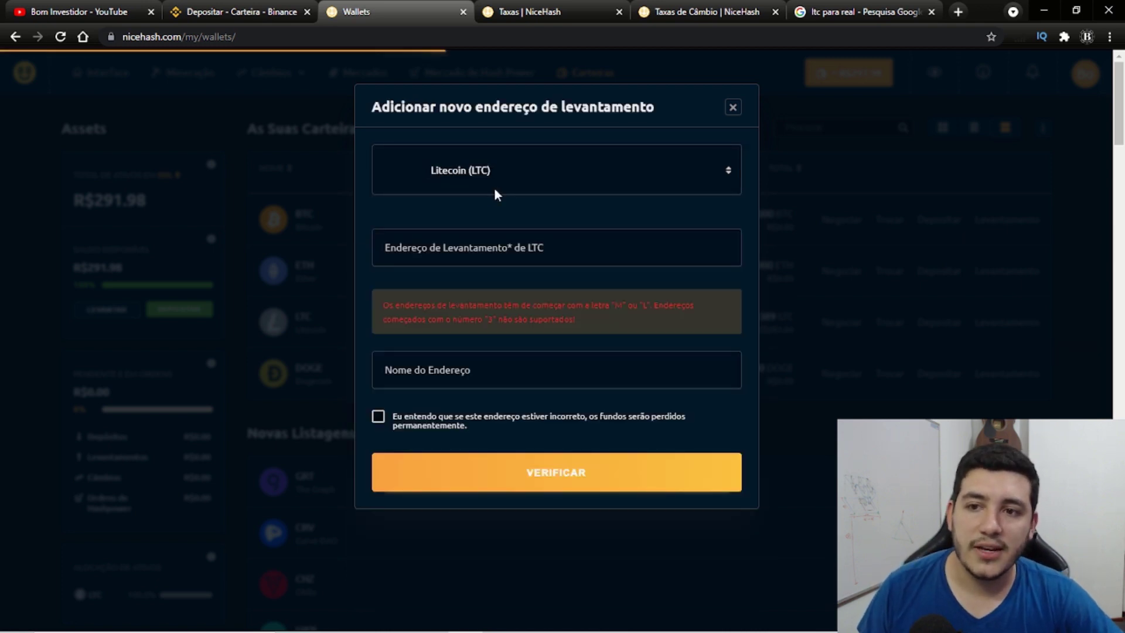
Step: Paste the Binance address, name it 'LTC Binance', accept the lost-funds warning, and cross-check it against Binance
left_click(548, 251)
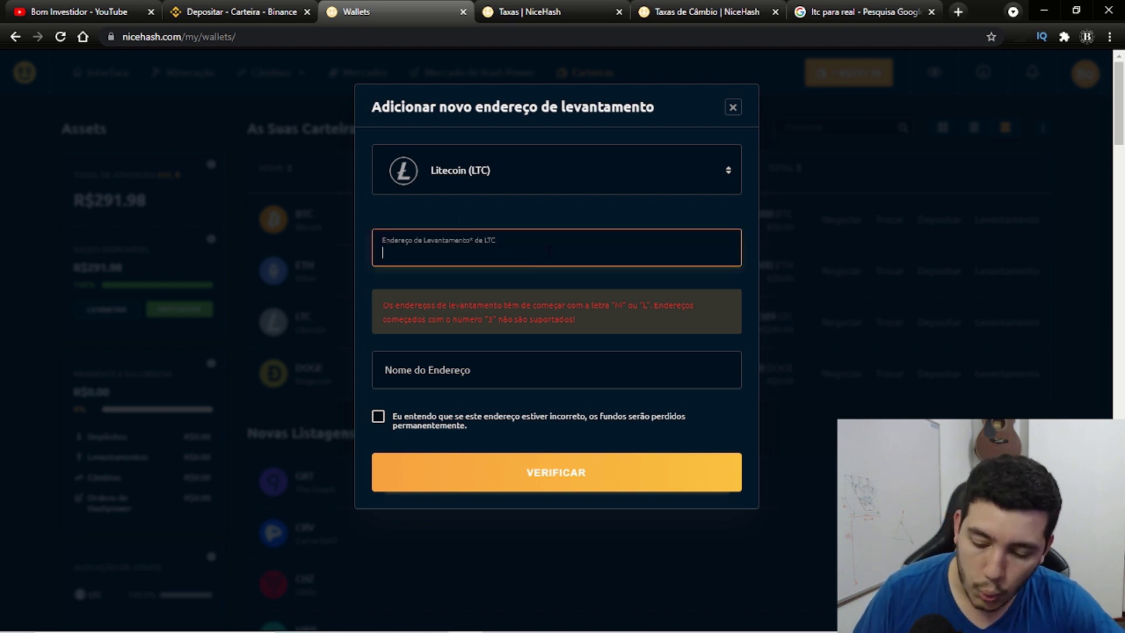
key("ctrl+v")
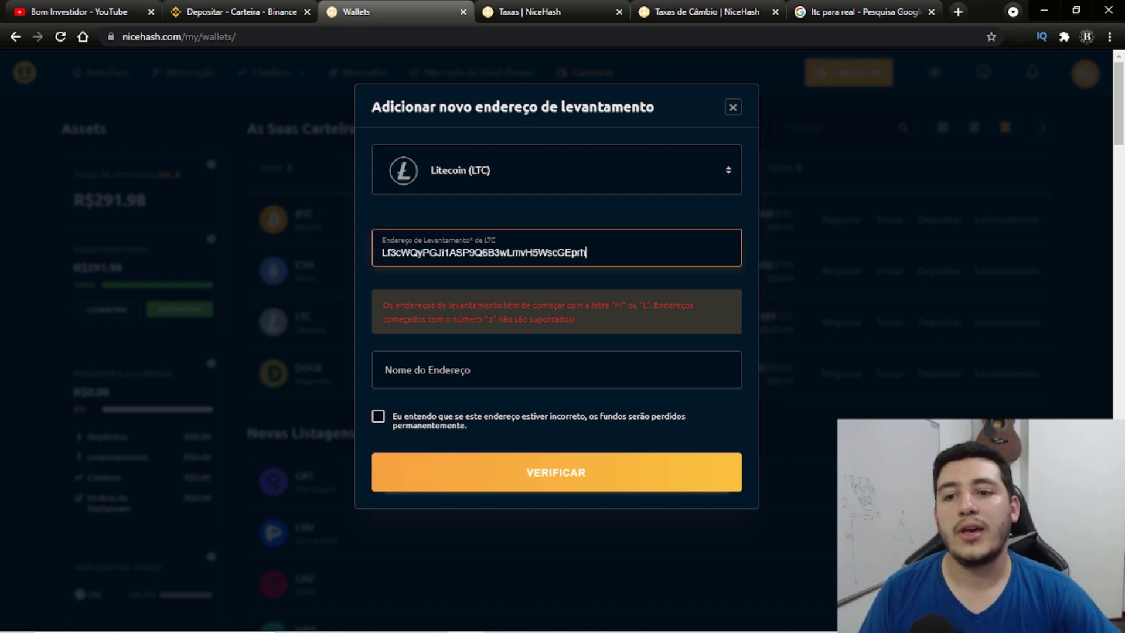
left_click(524, 369)
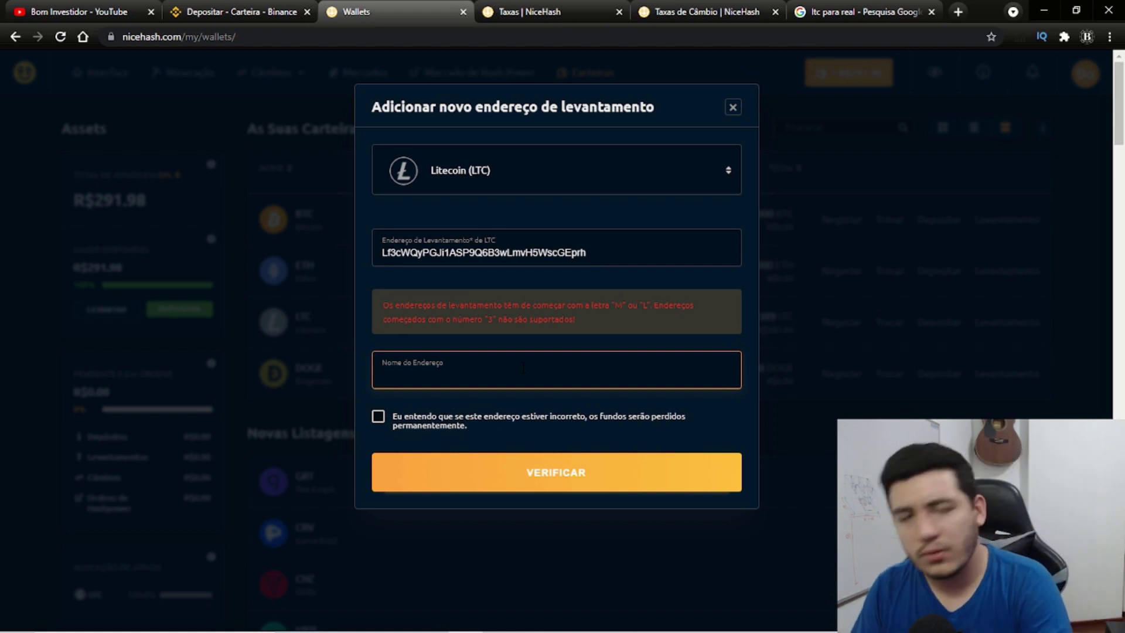
type("LTC Bi")
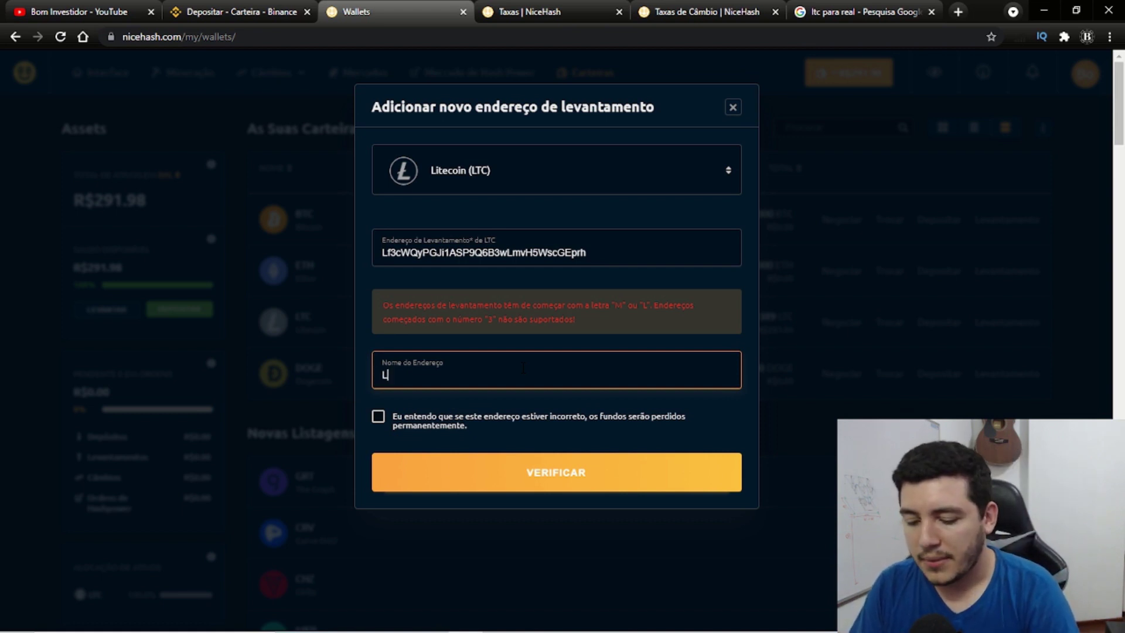
key("BackSpace")
key("BackSpace")
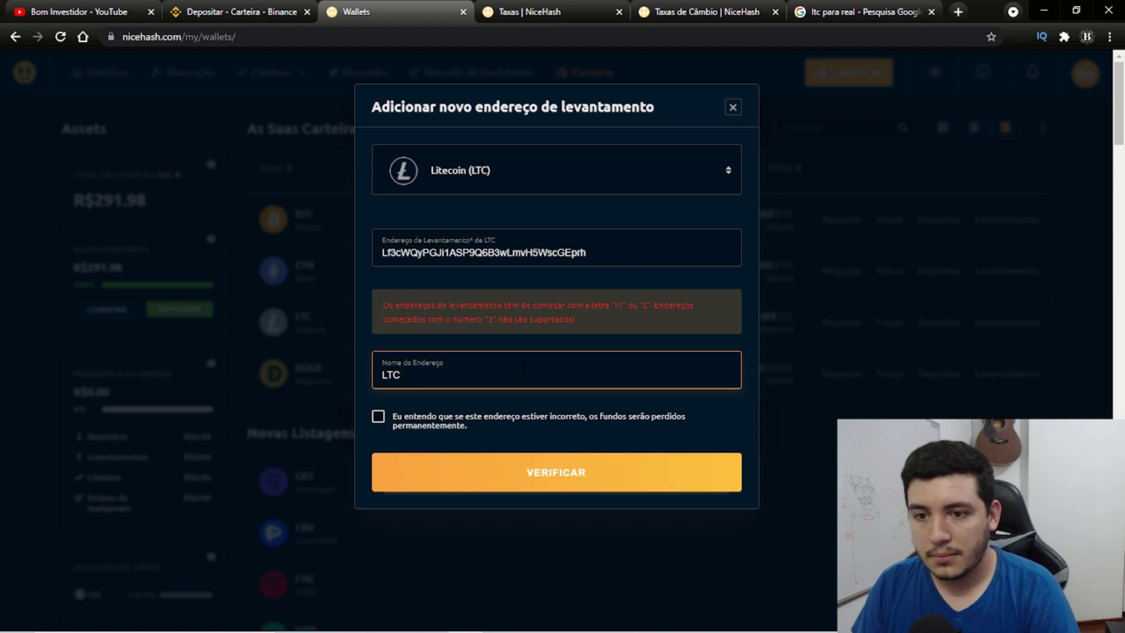
type("Binance")
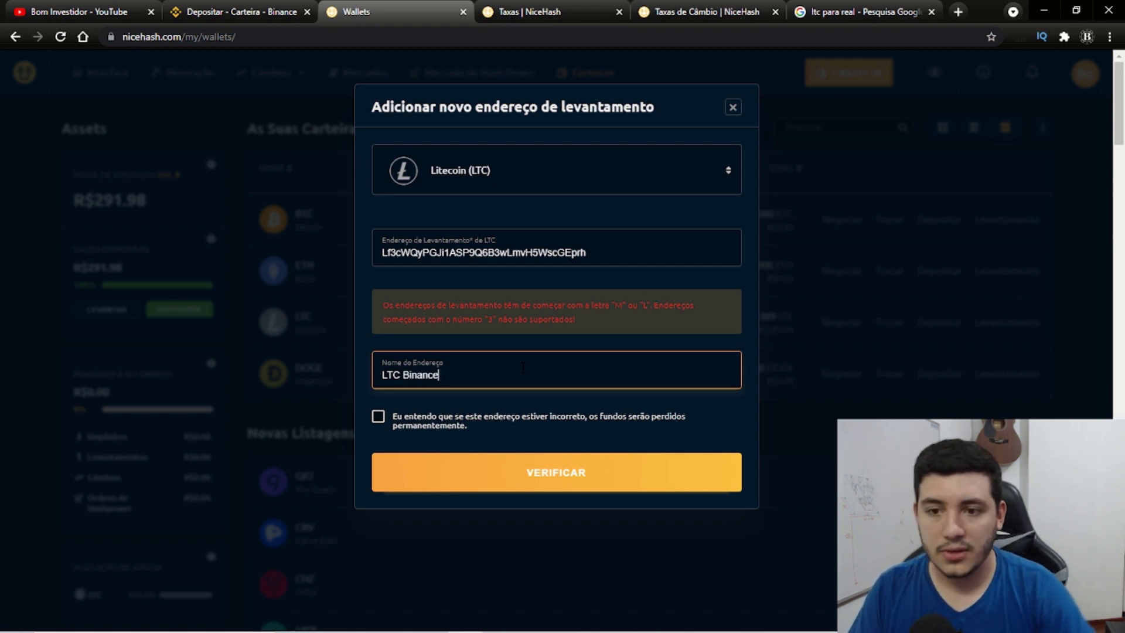
left_click(367, 412)
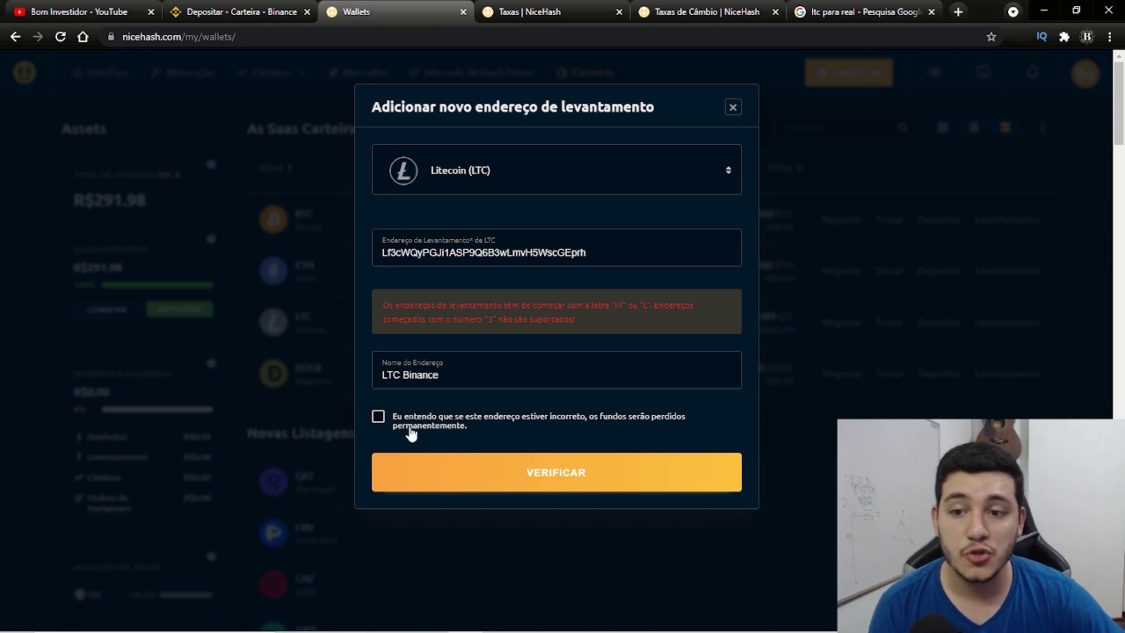
left_click(378, 417)
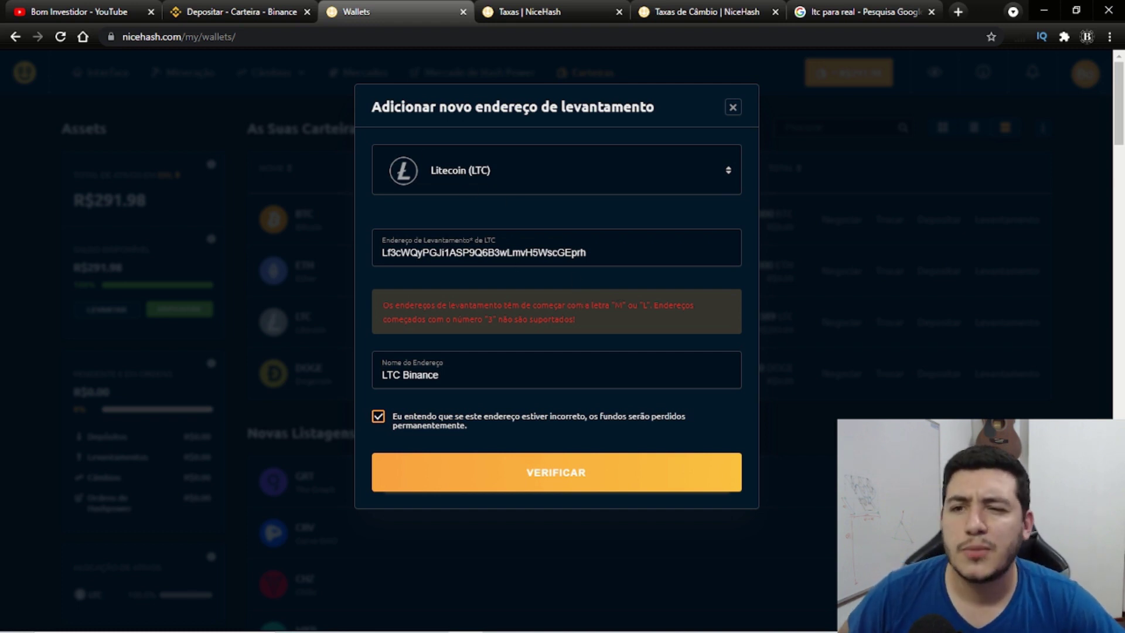
left_click(243, 11)
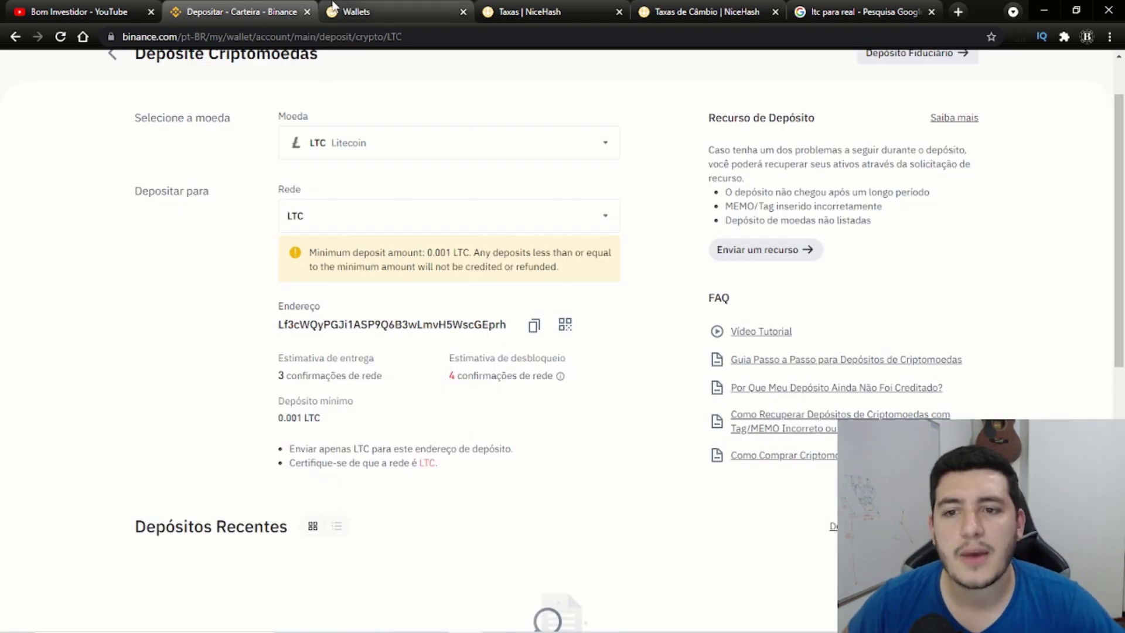
left_click(369, 8)
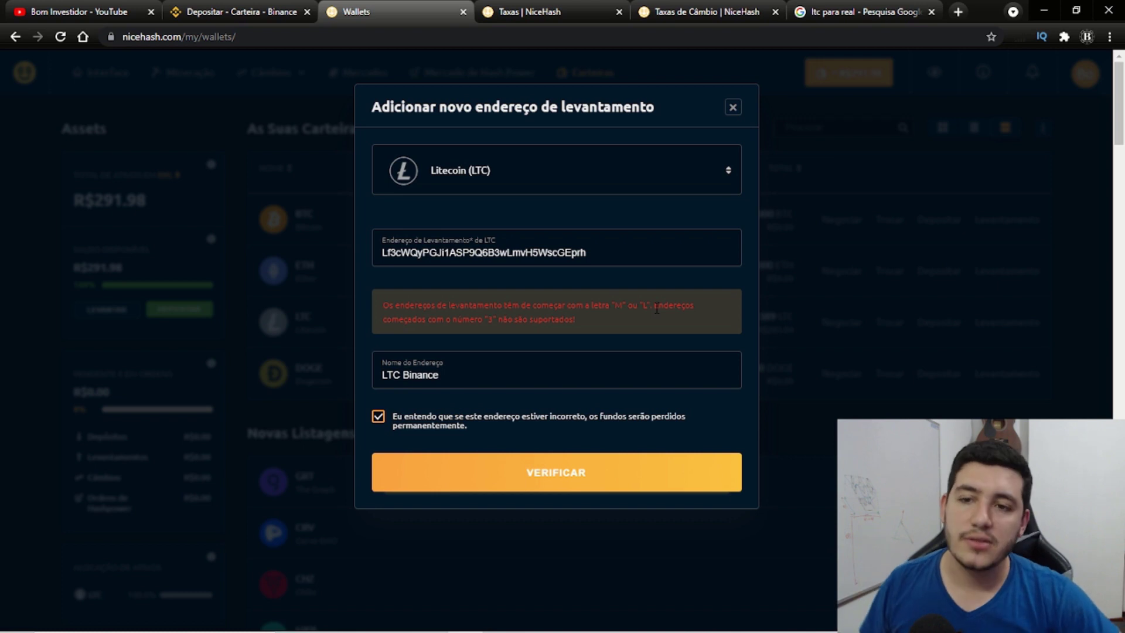
Step: Submit the LTC Binance address and verify it with the 2FA code and the e-mailed verification code
left_click(578, 484)
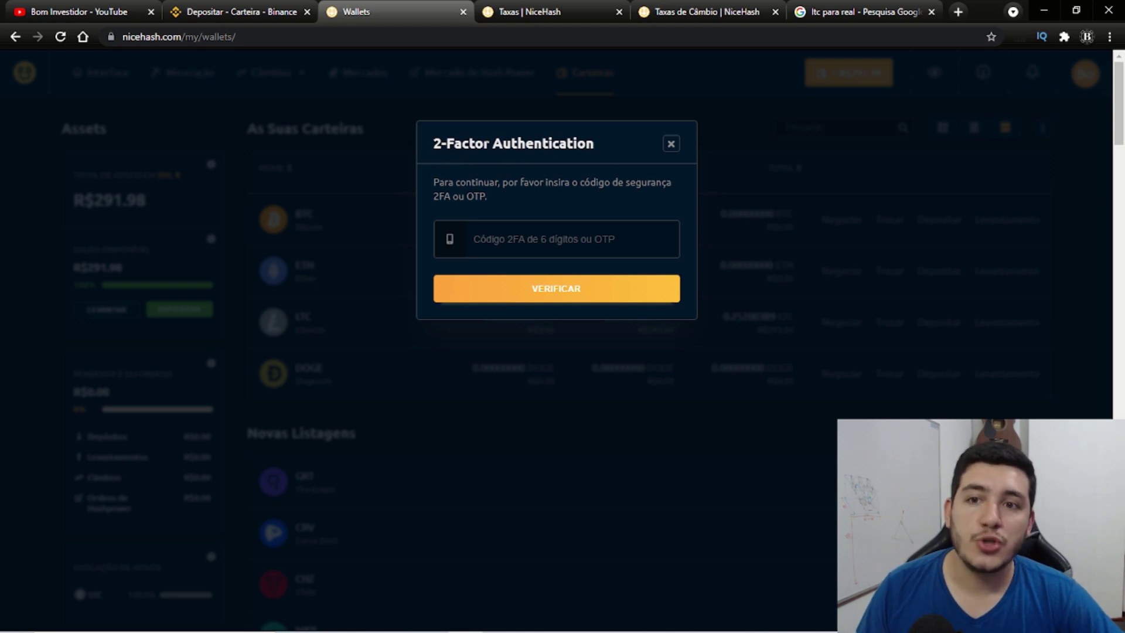
left_click(551, 243)
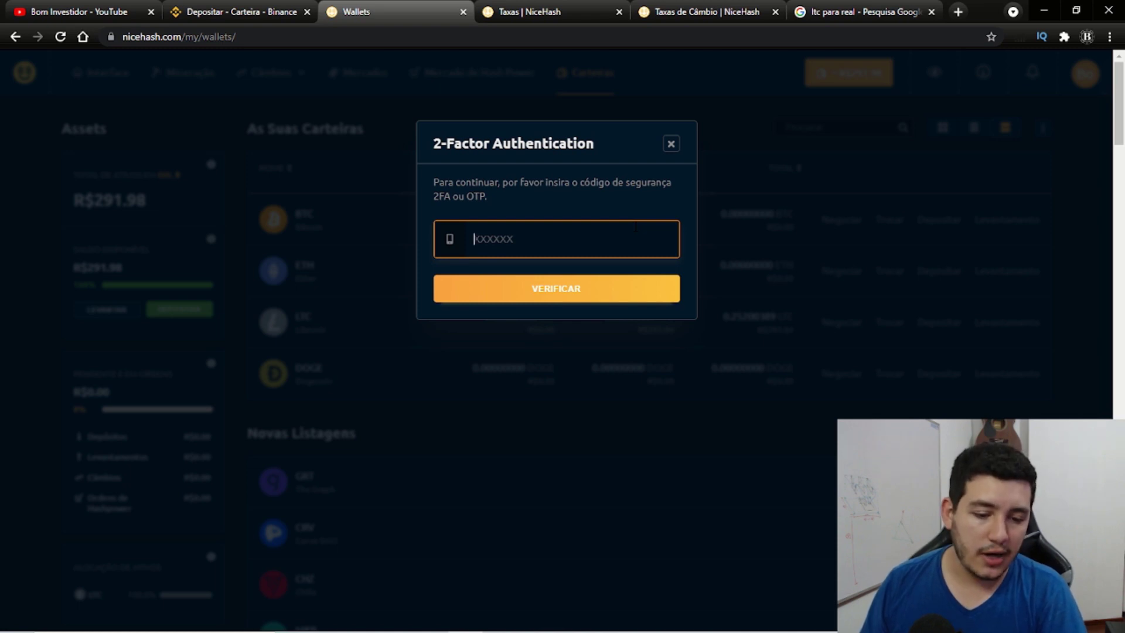
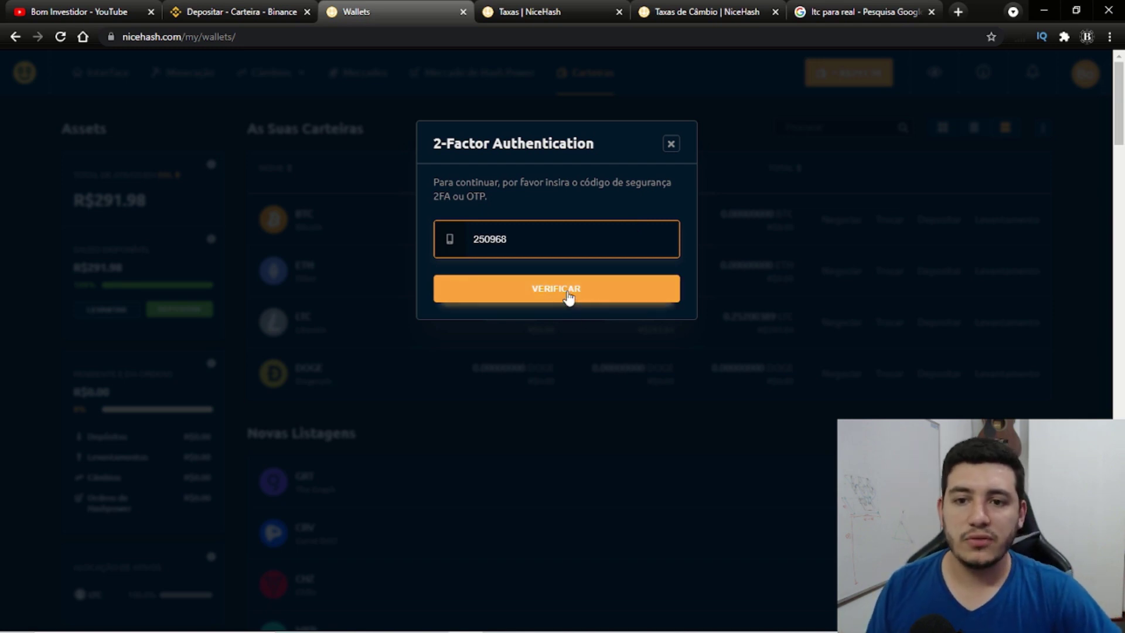
left_click(569, 297)
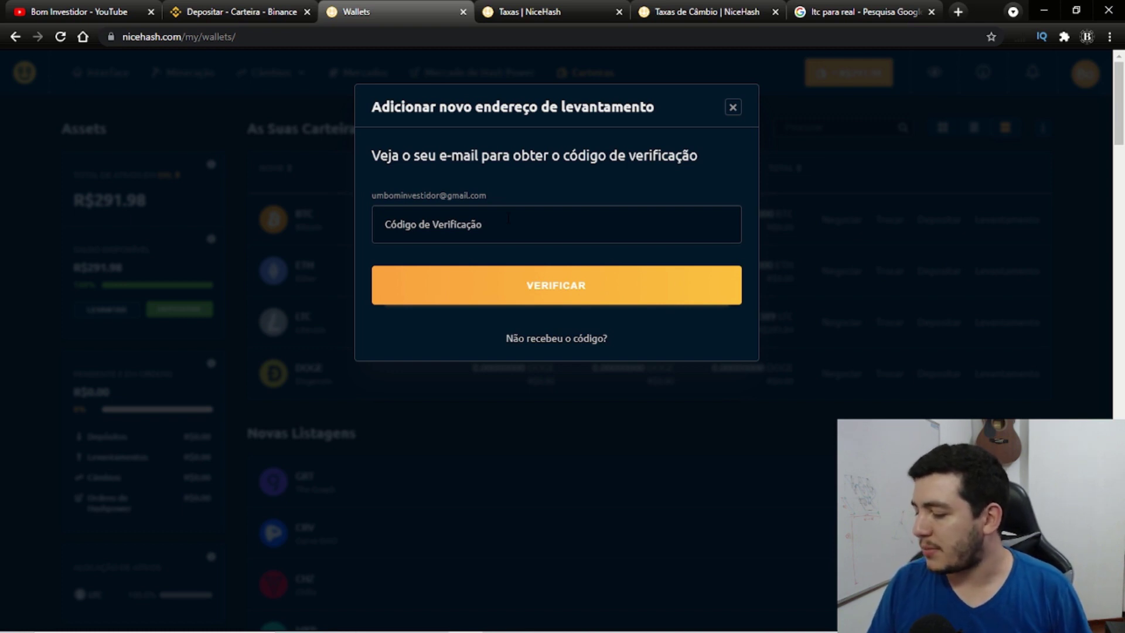
left_click(508, 218)
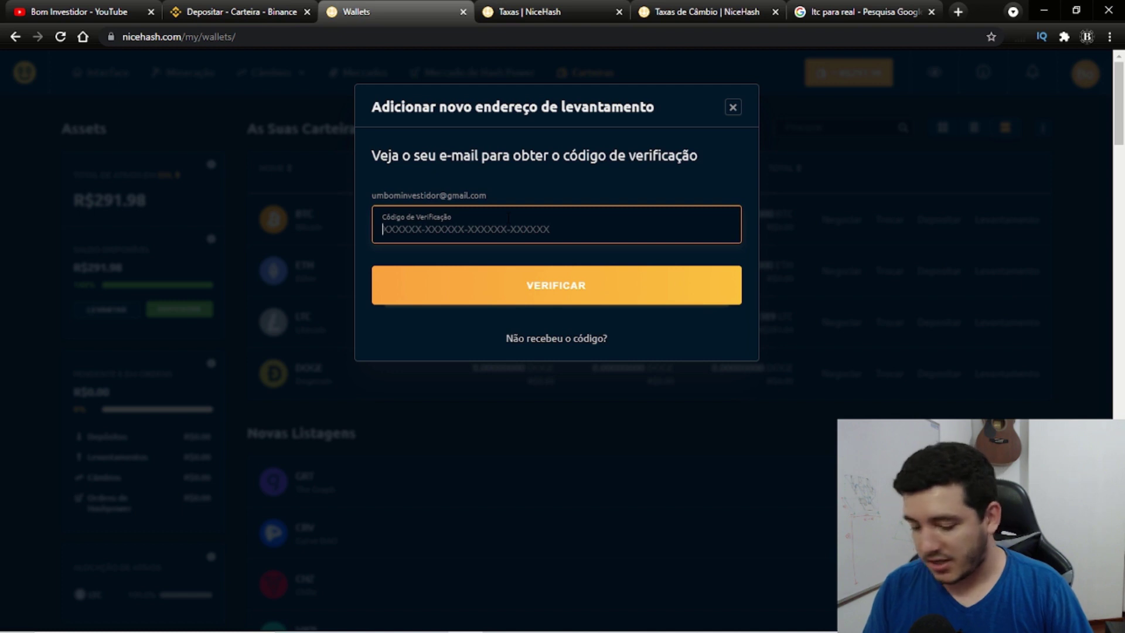
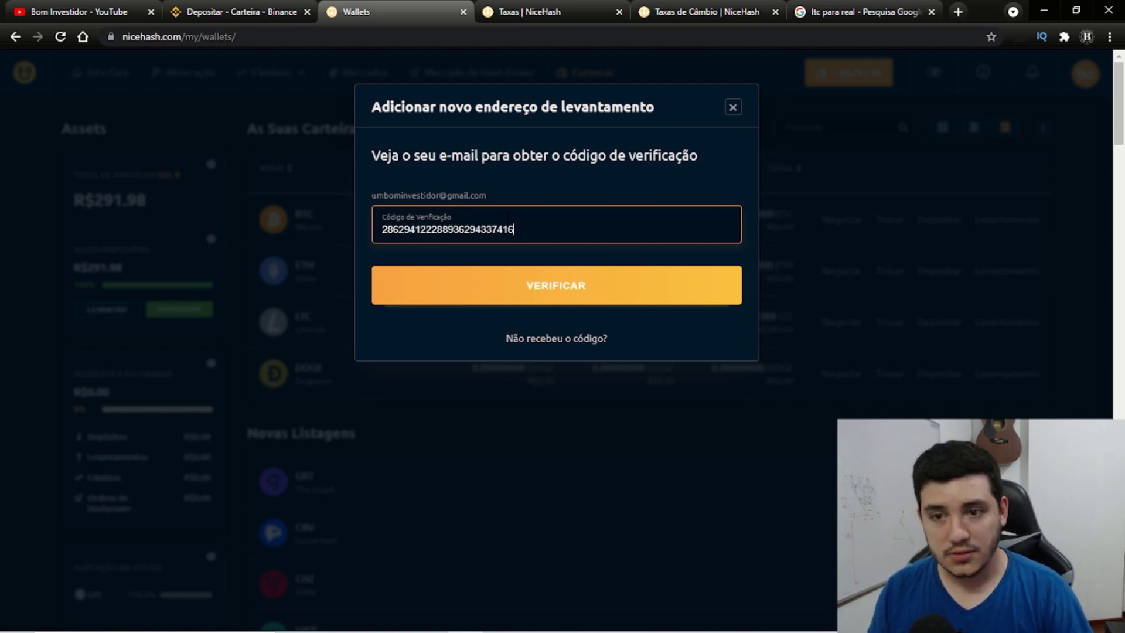
left_click(570, 289)
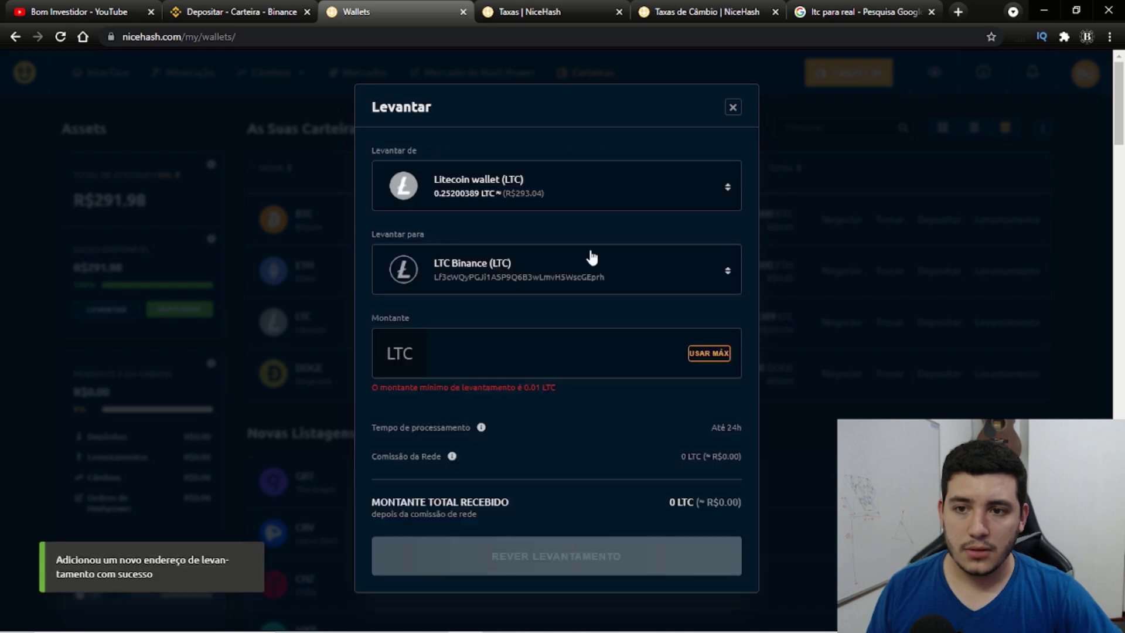
Step: Withdraw the maximum 0.25200389 LTC to LTC Binance, acknowledging the withdrawal is irreversible
left_click(706, 354)
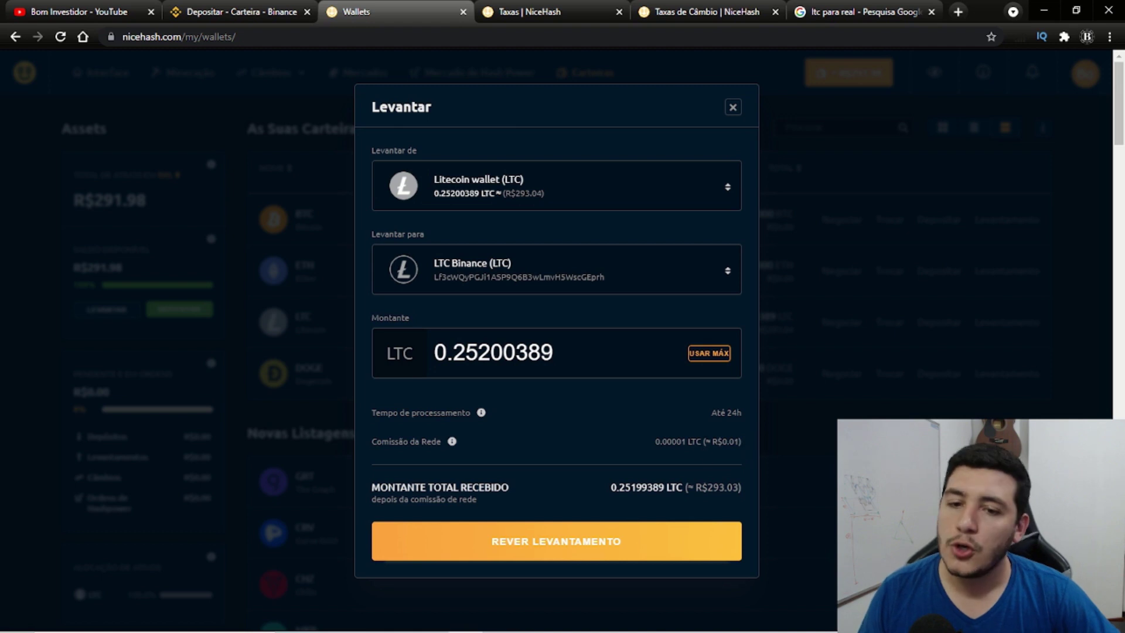
scroll(699, 434, "down", 1)
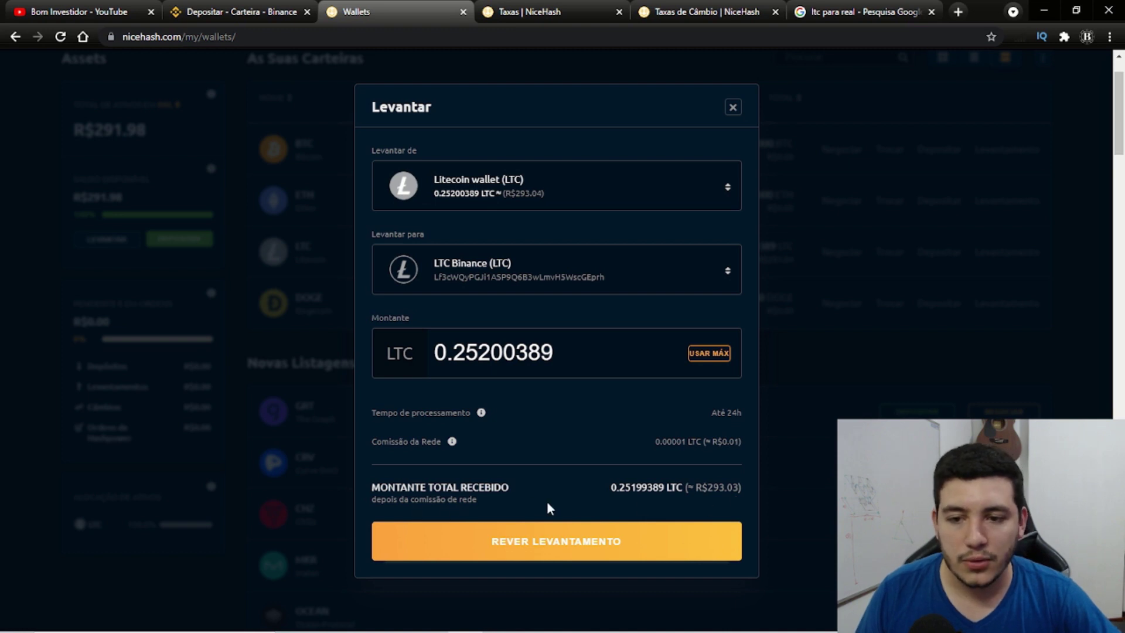
left_click(557, 551)
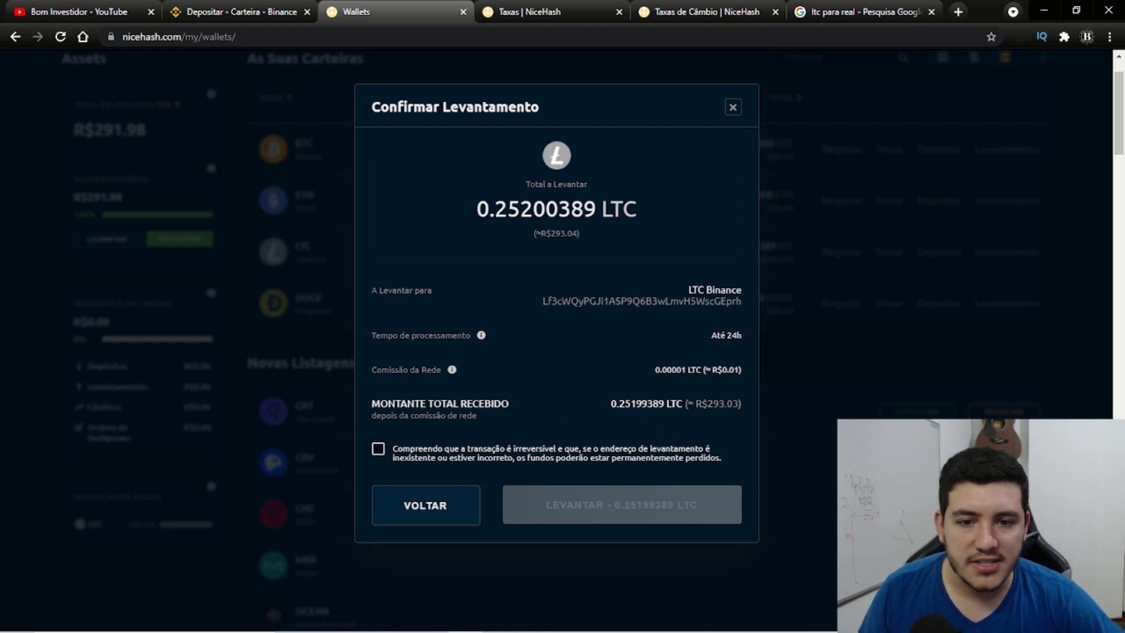
left_click(379, 452)
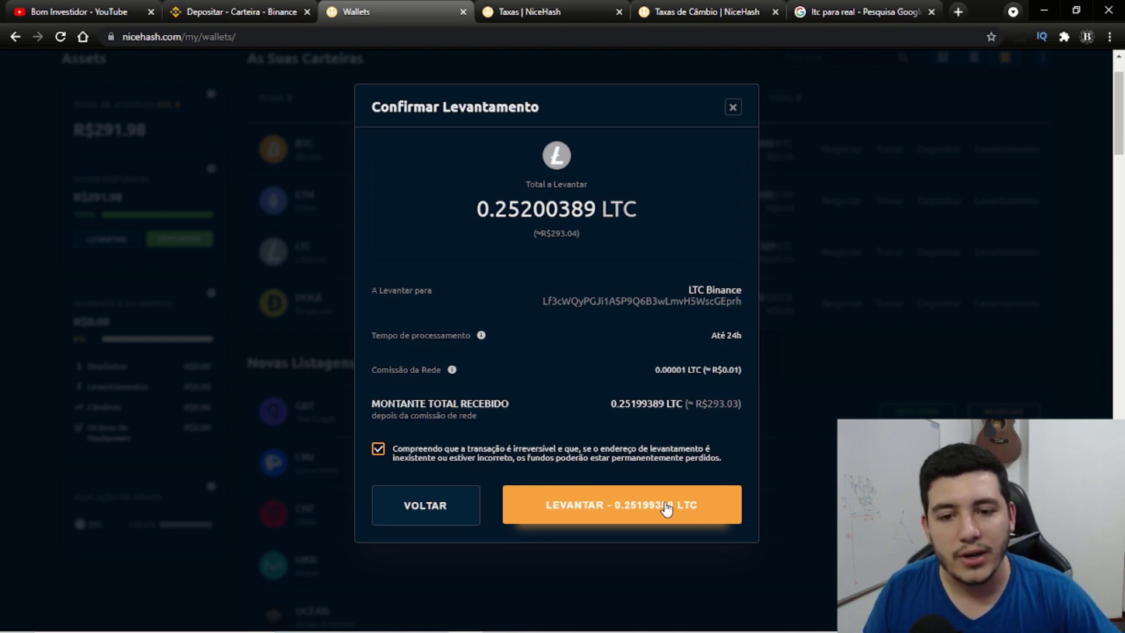
left_click(666, 507)
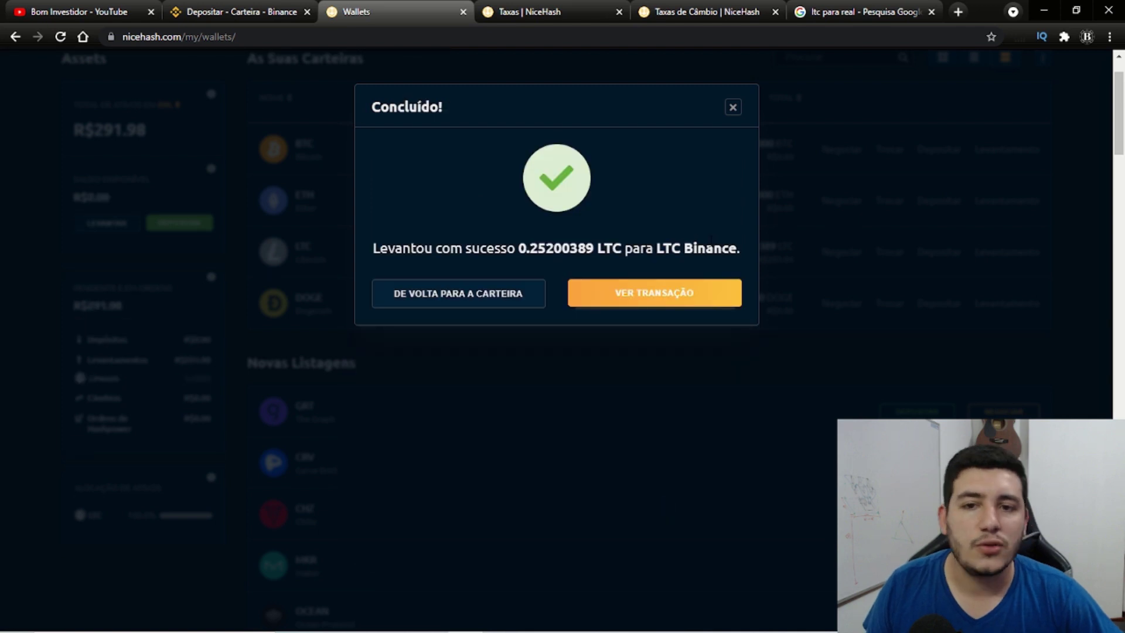
Step: Return to the wallets list showing 0.25200389 LTC pending, then switch to Binance's deposit tab
left_click(463, 299)
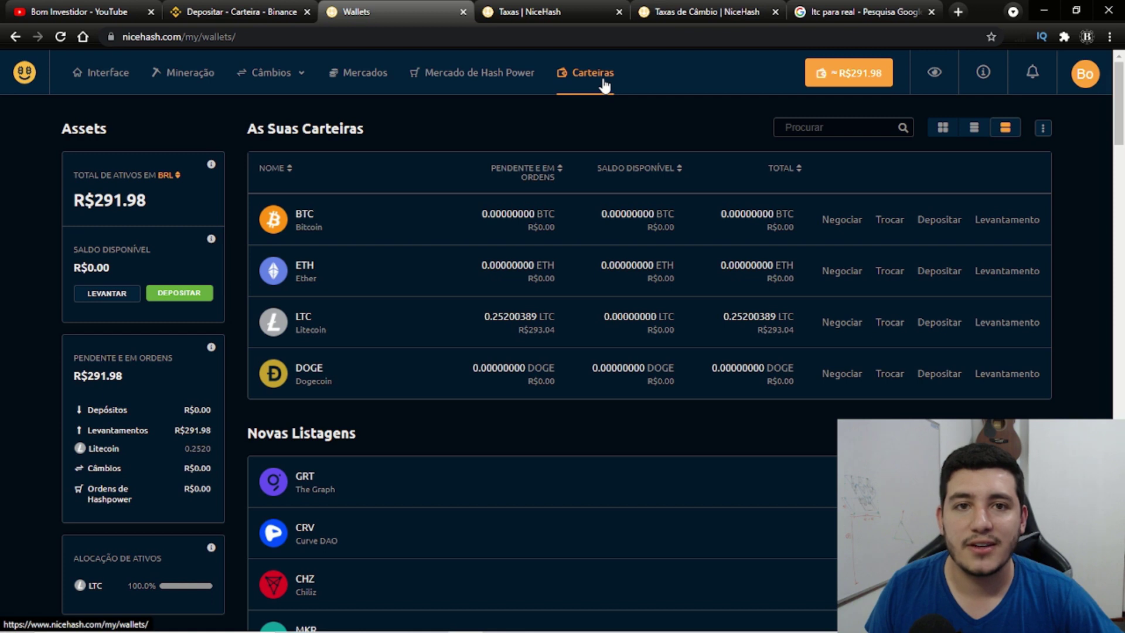
left_click(580, 72)
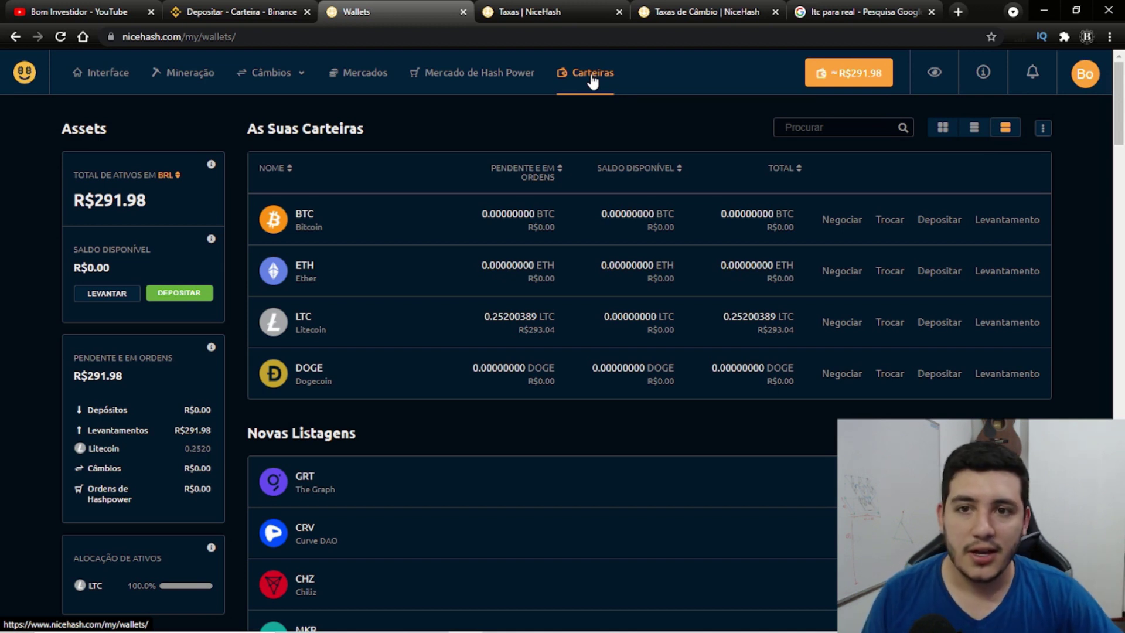
mouse_move(410, 632)
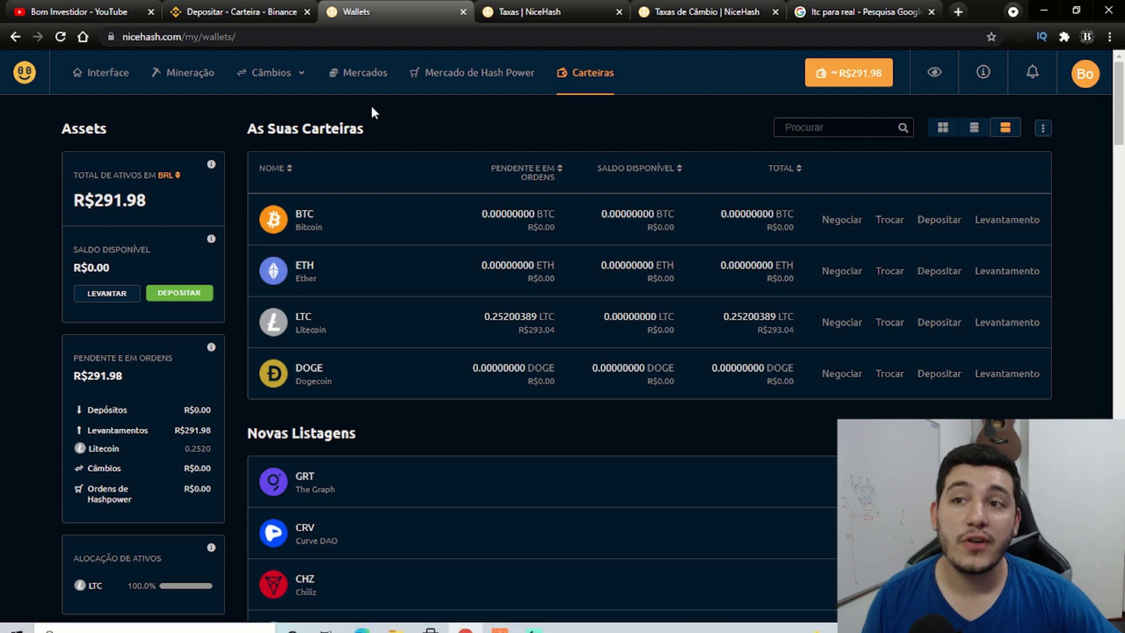
key("ctrl+shift+Tab")
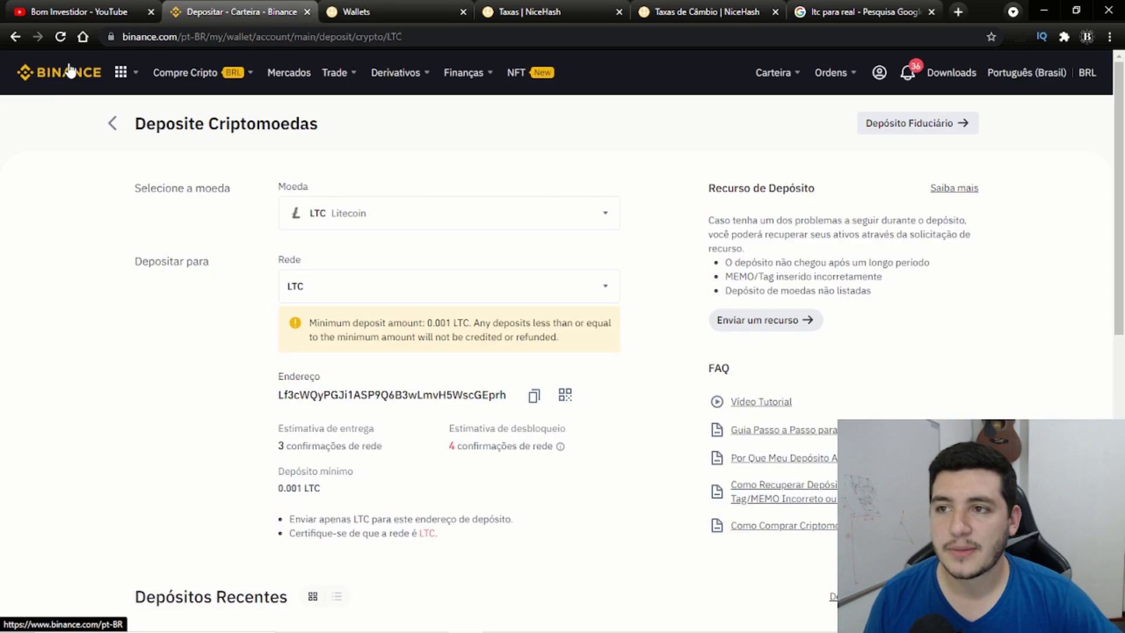
Step: Go to the Binance home page and view the notification of the 0.25199389 LTC deposit
left_click(69, 71)
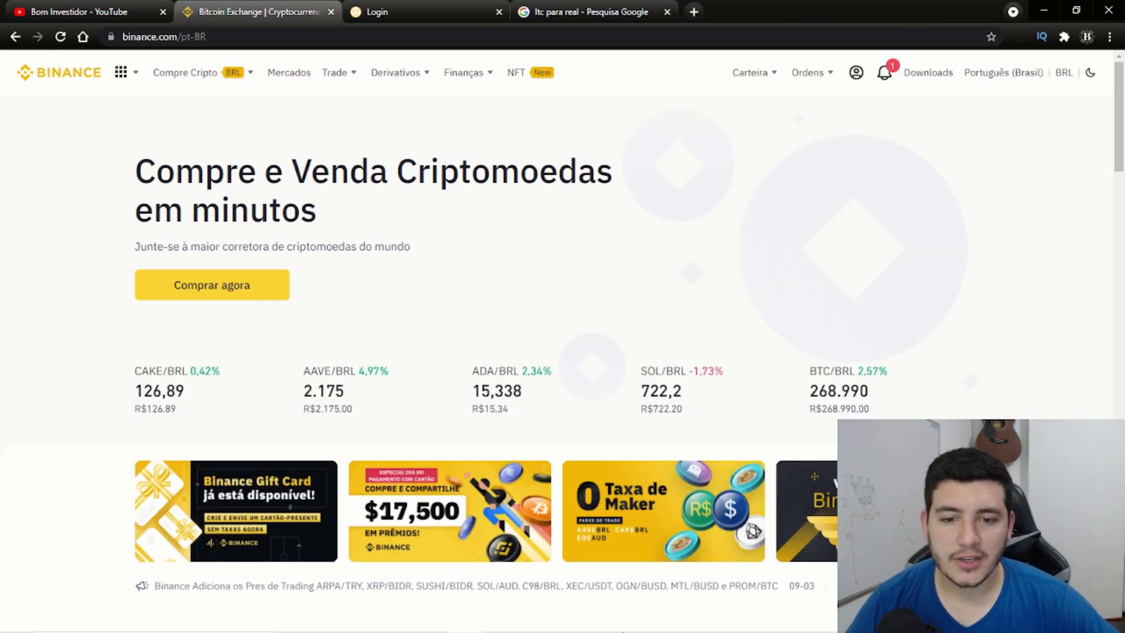
mouse_move(621, 631)
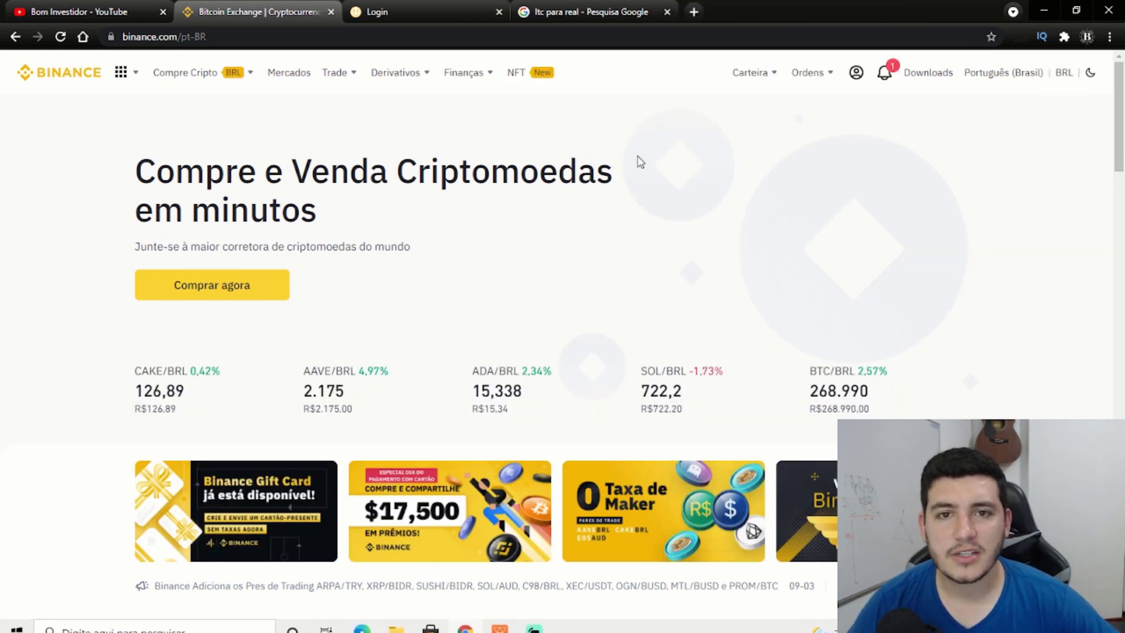
mouse_move(886, 76)
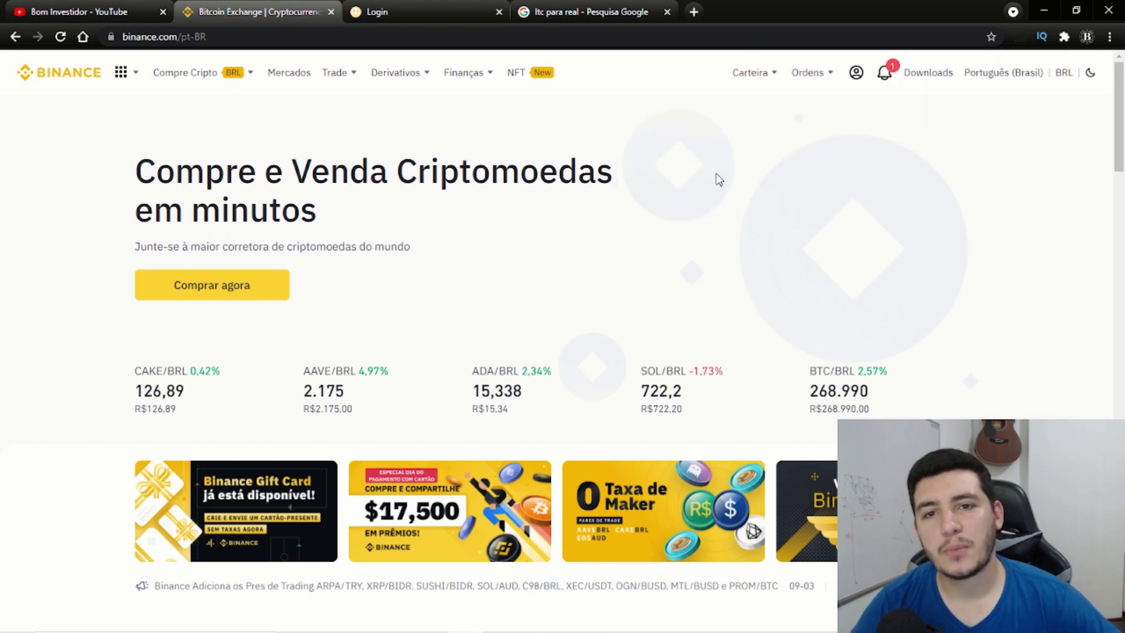